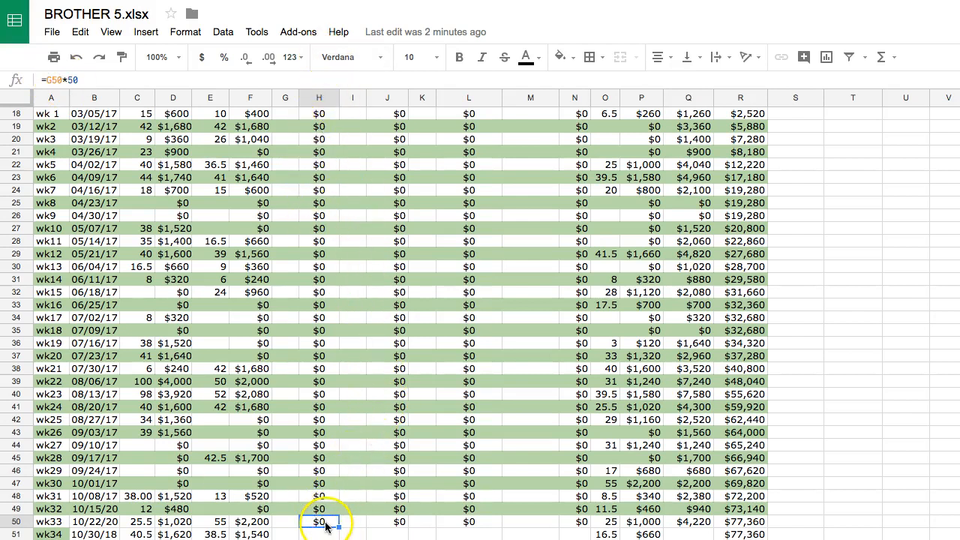
- Enter 3 as the wk33 quantity in cell G50
left_click(283, 525)
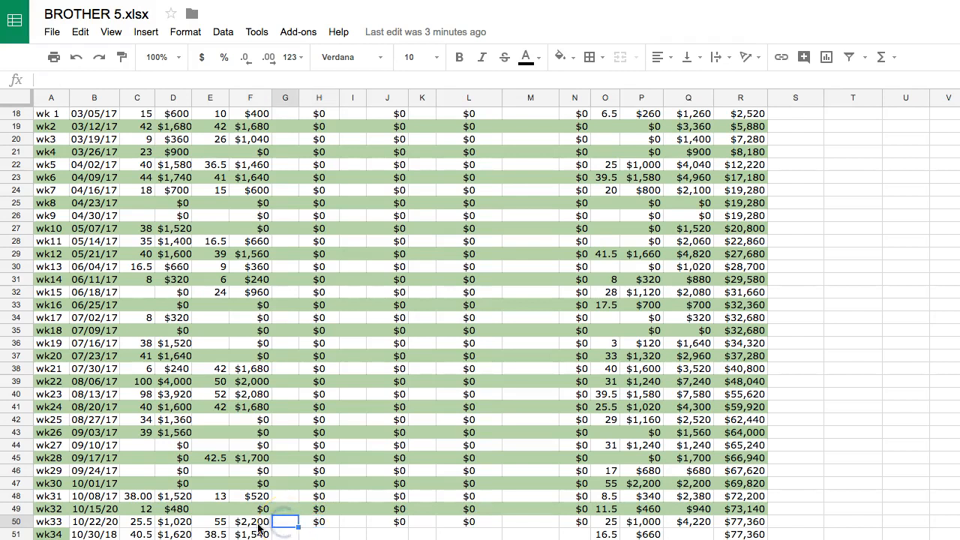
type("3")
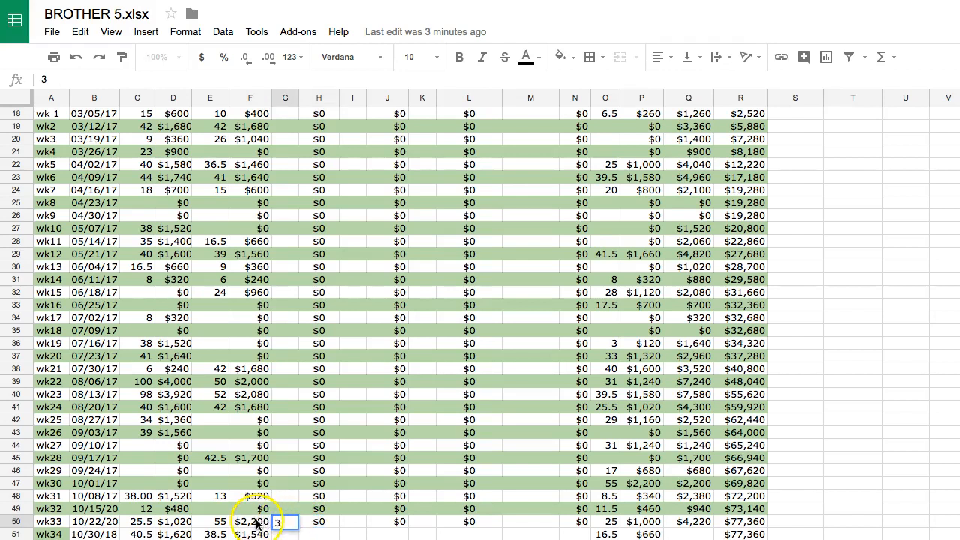
left_click(336, 525)
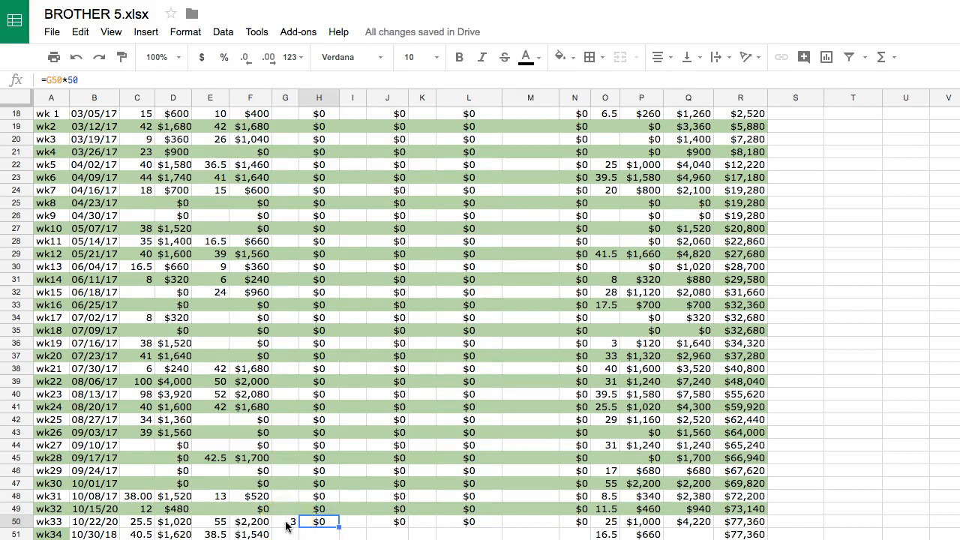
left_click(336, 525)
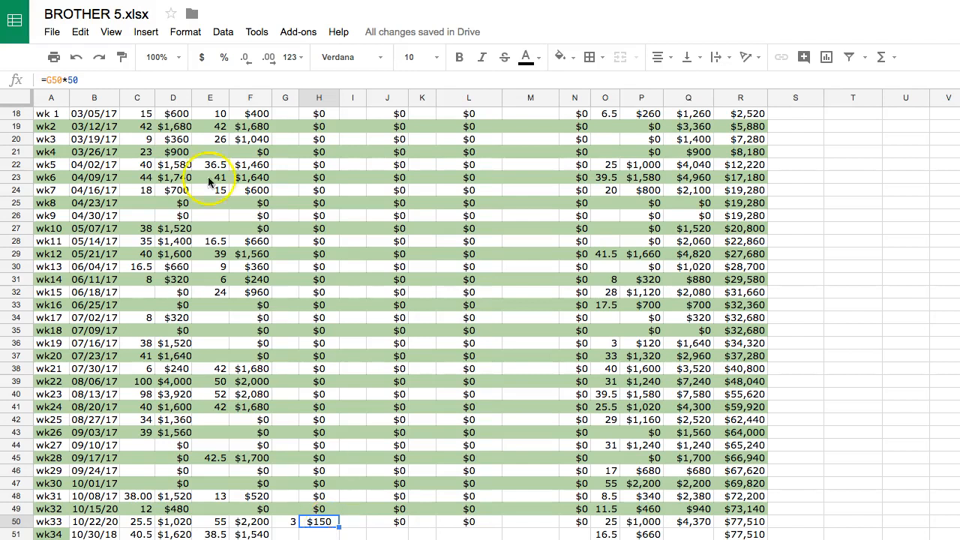
- Review the =G50*50 formula in H50 and fill it down to H51 in the wk34 row
left_click_drag(88, 81, 30, 80)
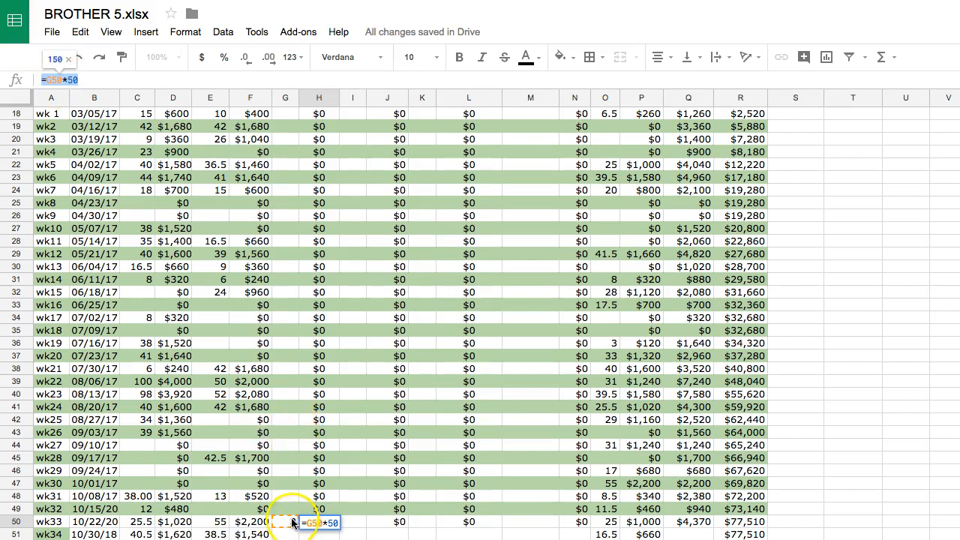
left_click(75, 79)
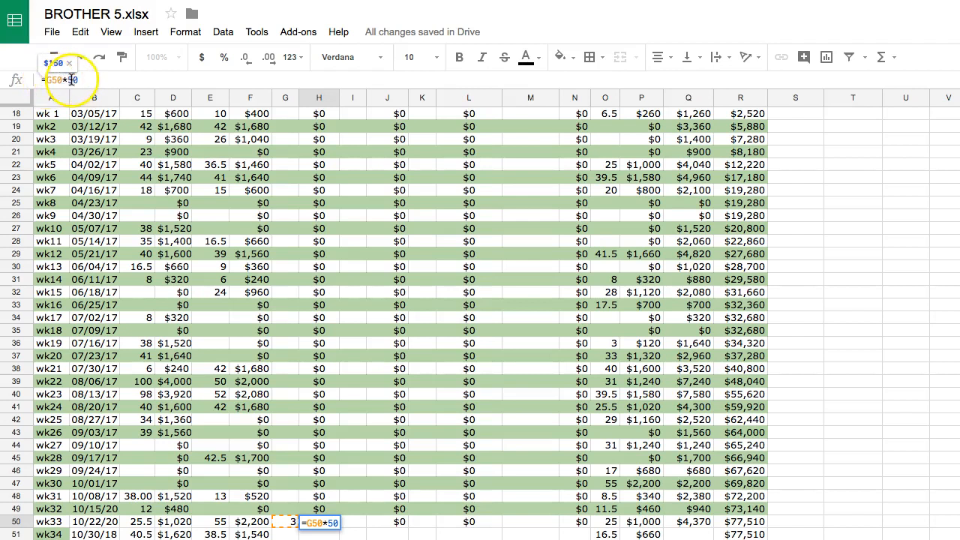
left_click(334, 508)
left_click(334, 521)
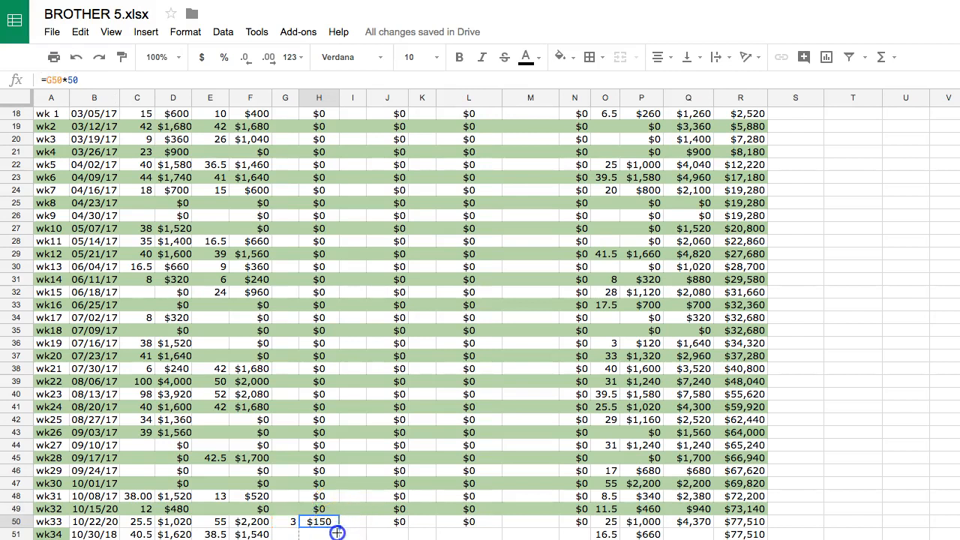
left_click_drag(337, 534, 338, 534)
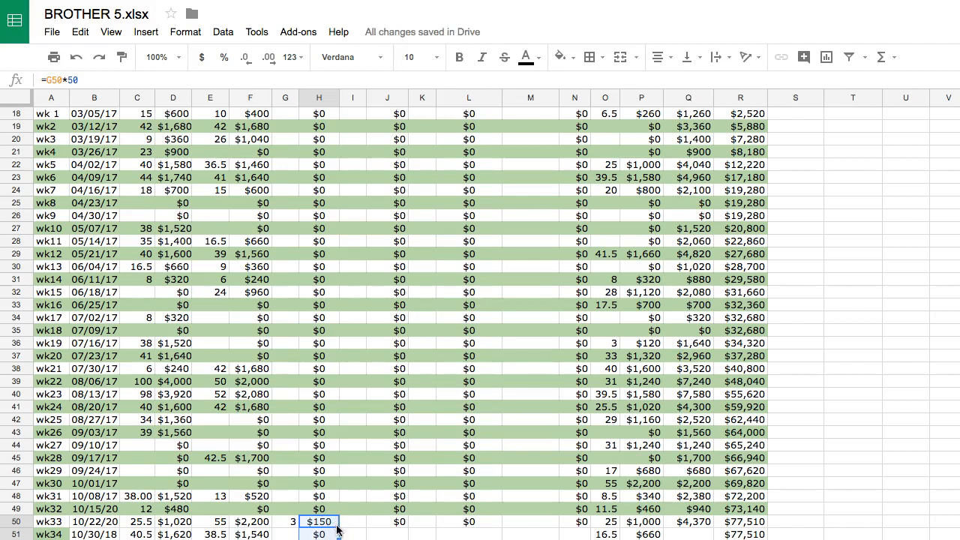
left_click(323, 522)
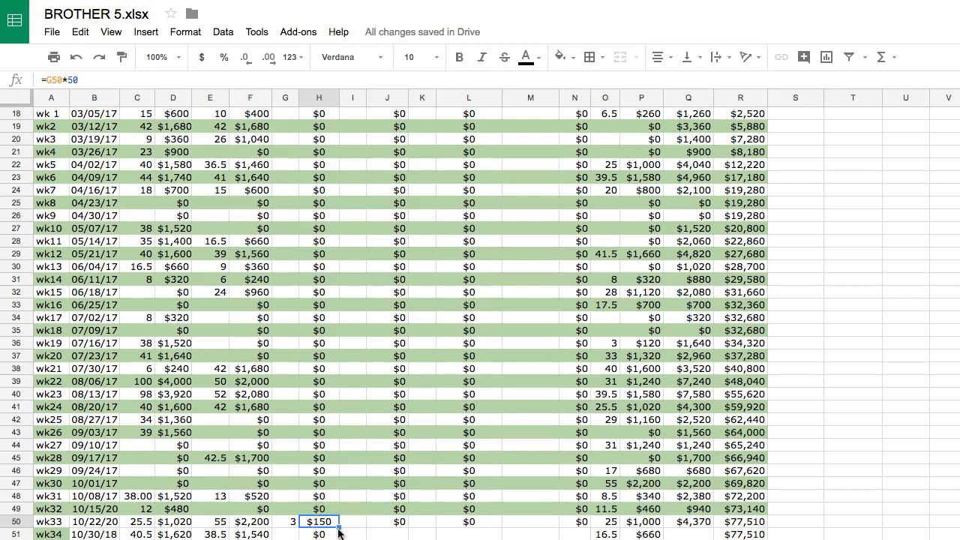
- Fill the wk33 formulas in J50, L50 and N50 down one row to the wk34 row
left_click(402, 522)
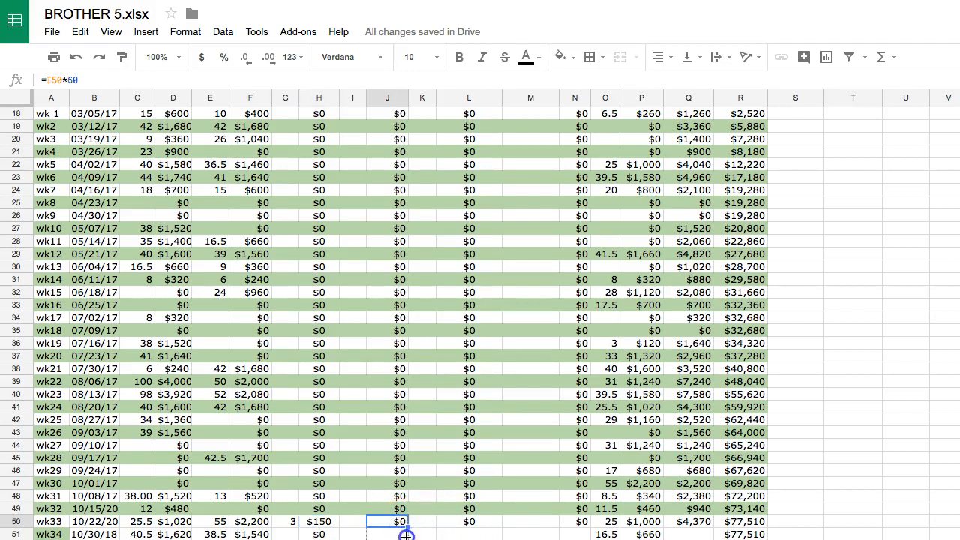
left_click(484, 523)
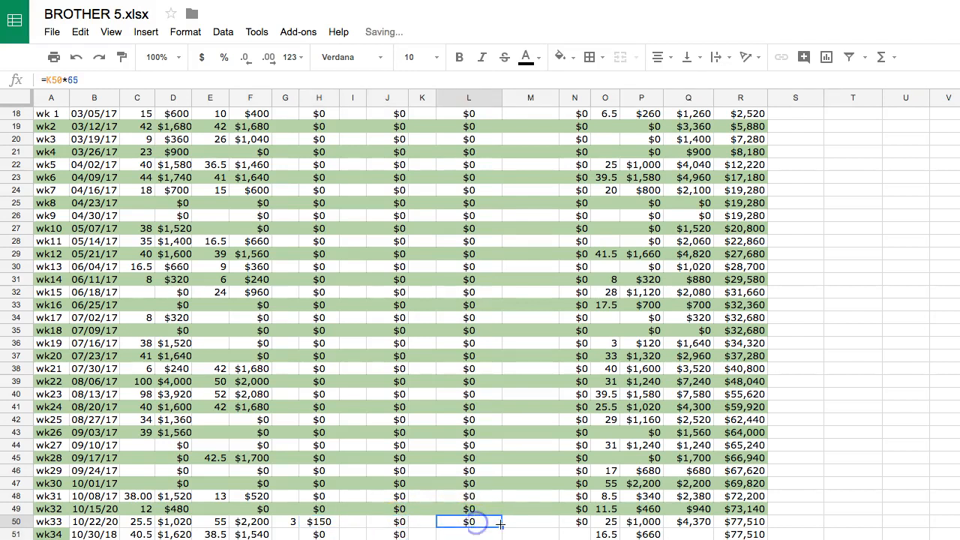
left_click_drag(500, 527, 500, 536)
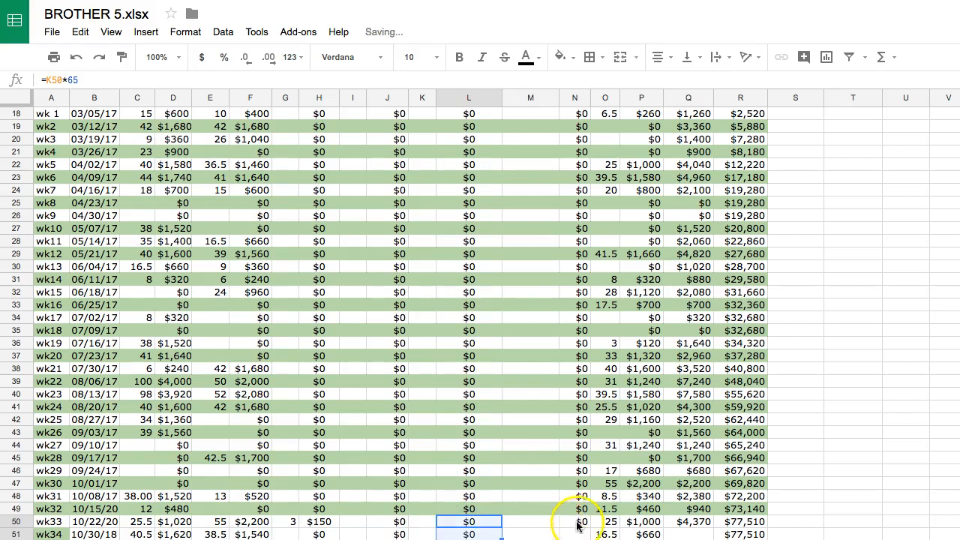
left_click(584, 523)
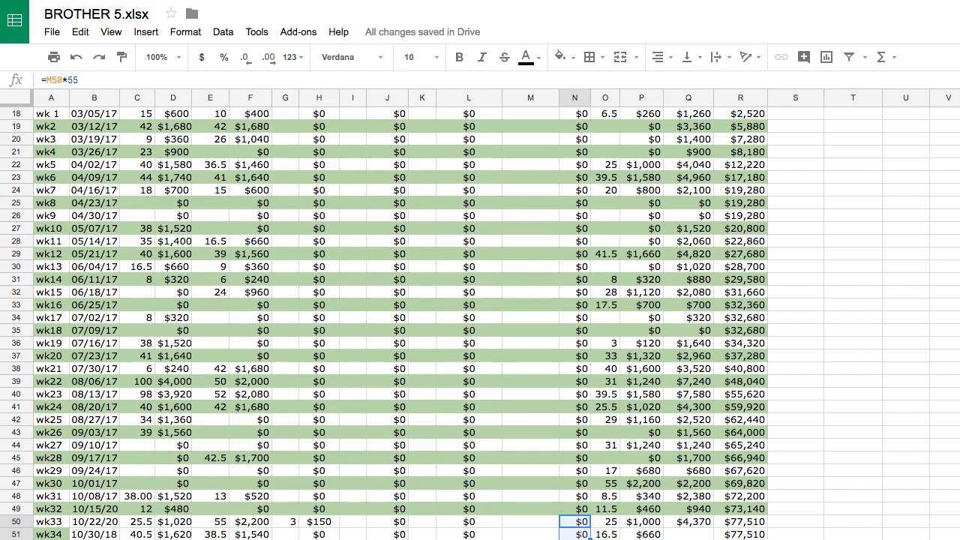
- Examine the running-total formula in R51, the empty weekly total in Q51, and the weekly-total formula in Q50
left_click(749, 534)
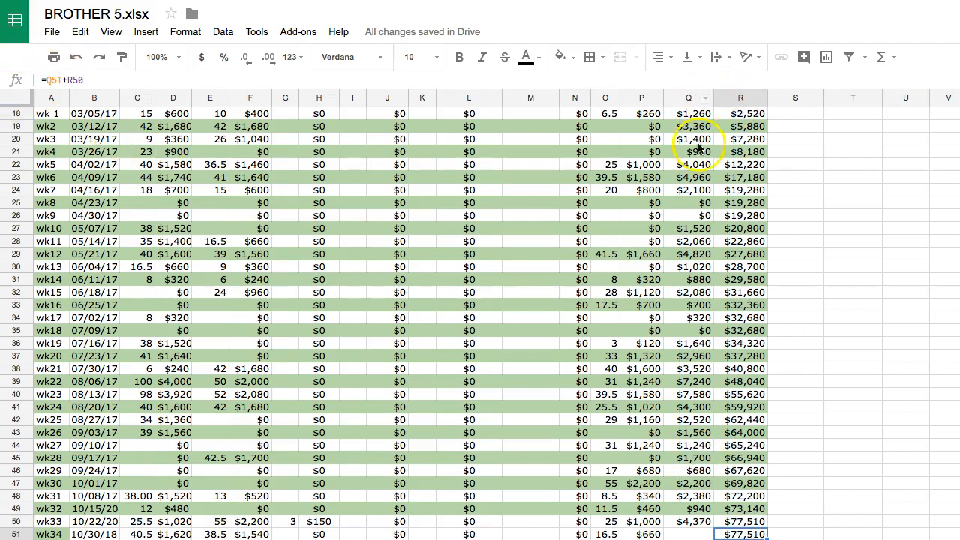
left_click(691, 534)
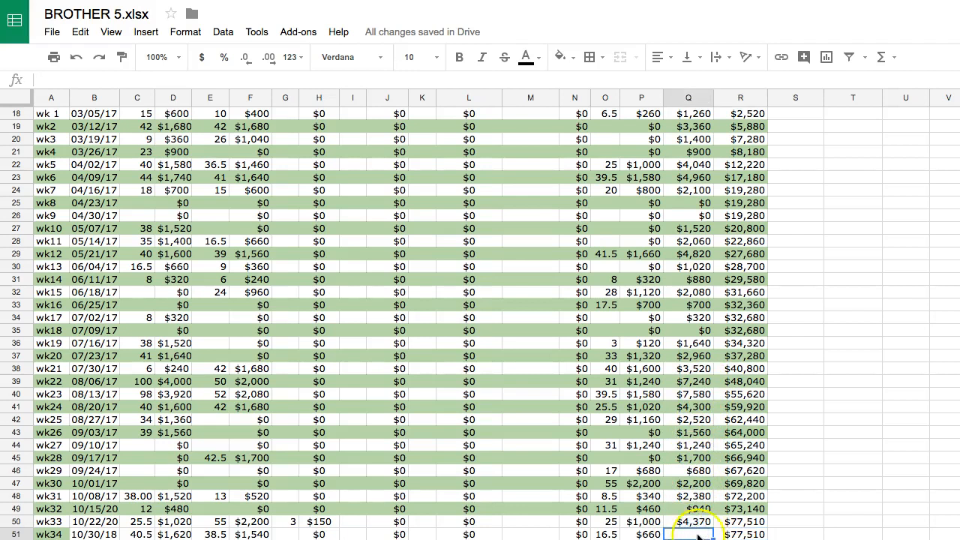
left_click(733, 534)
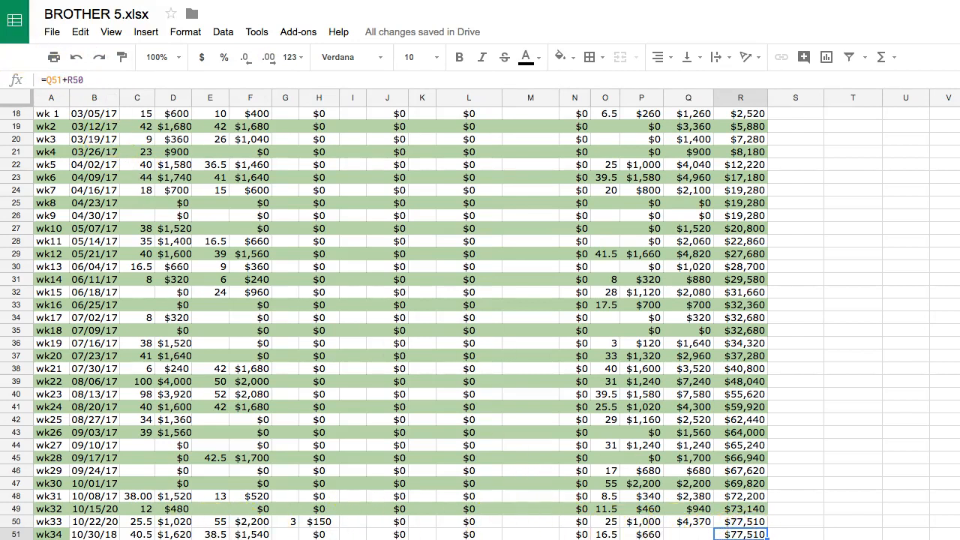
left_click(685, 534)
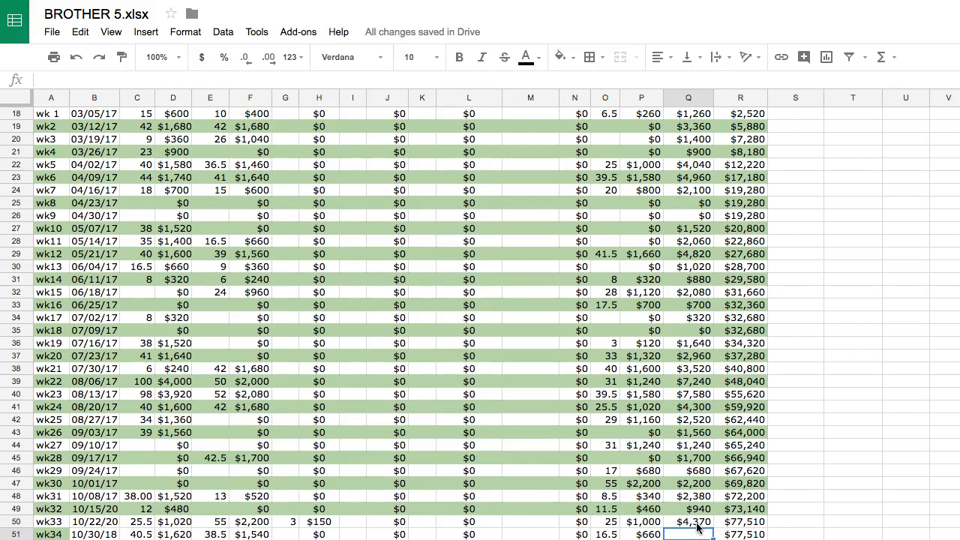
left_click(697, 523)
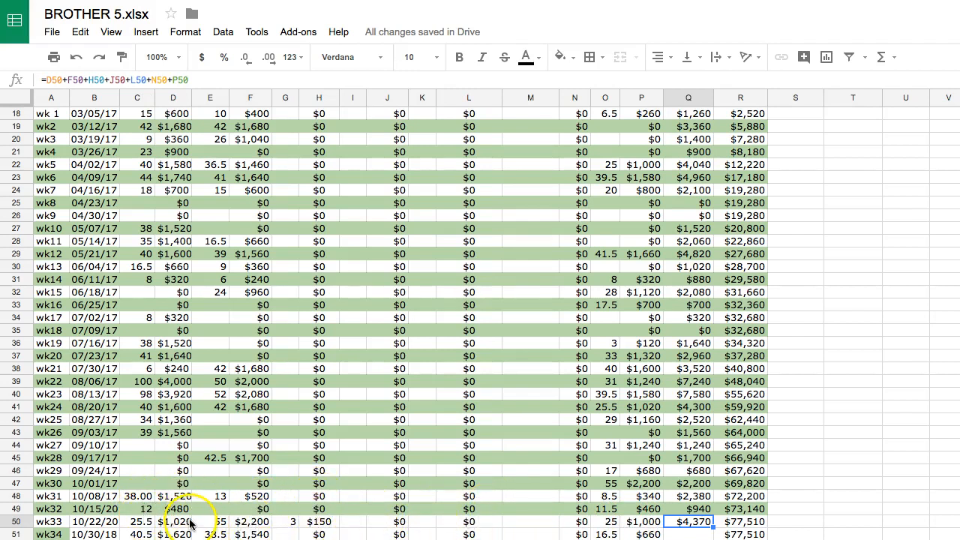
- Enter the weekly-total formula =D51+F51+H51+J51+L51+N51+P51 in cell Q51 of the wk34 row
left_click(683, 534)
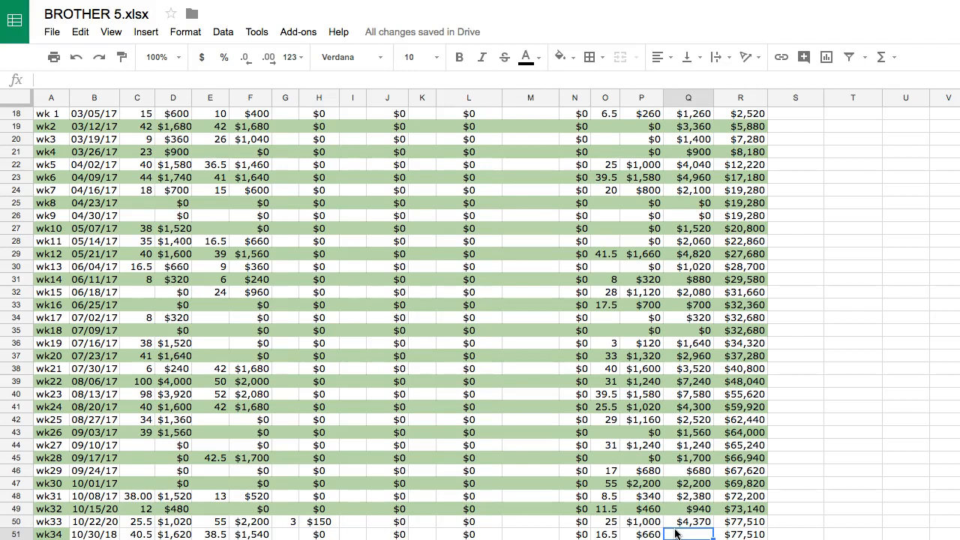
left_click(672, 531)
type("=")
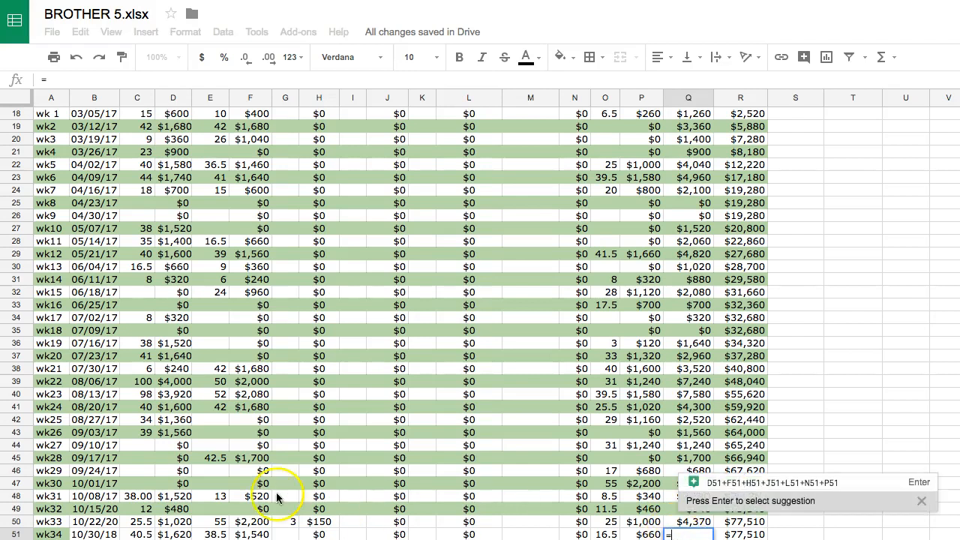
left_click(177, 534)
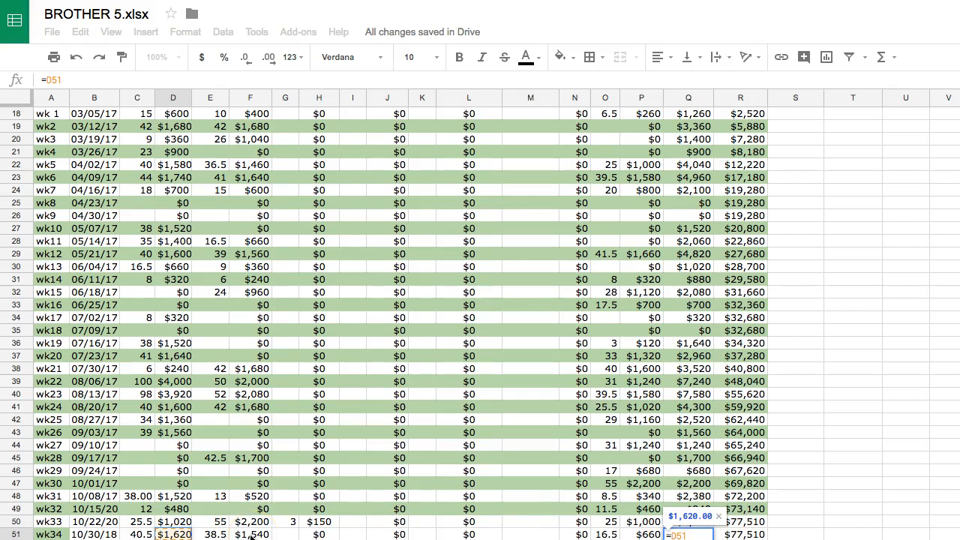
type("+")
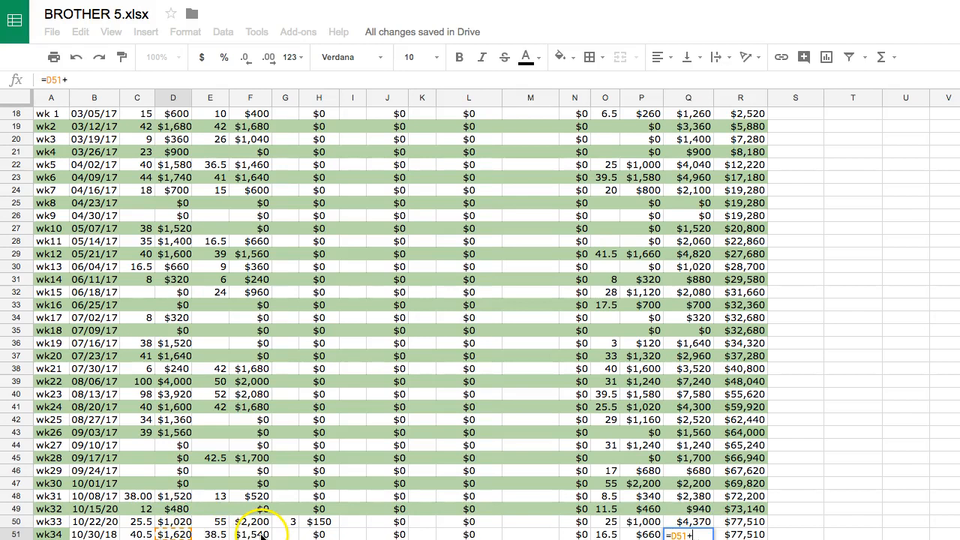
left_click(262, 534)
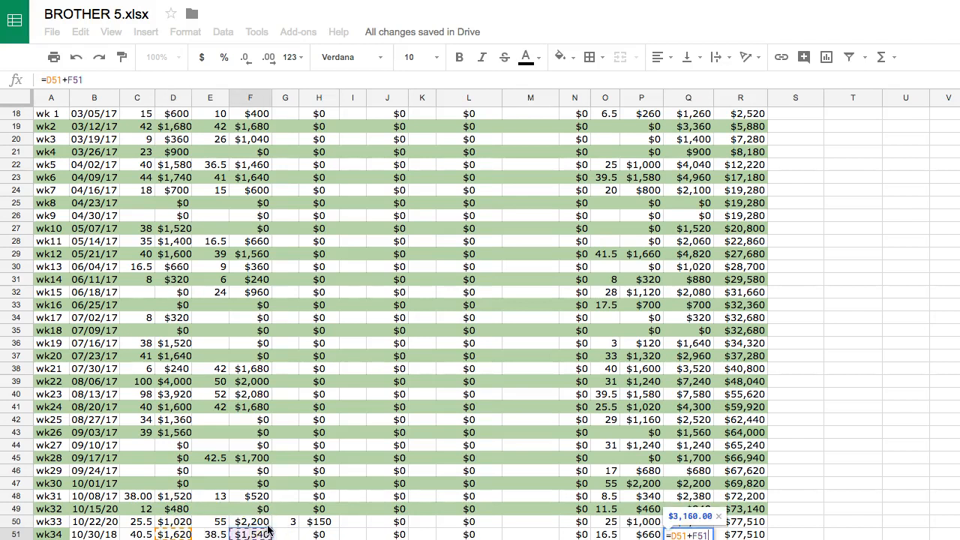
type("+")
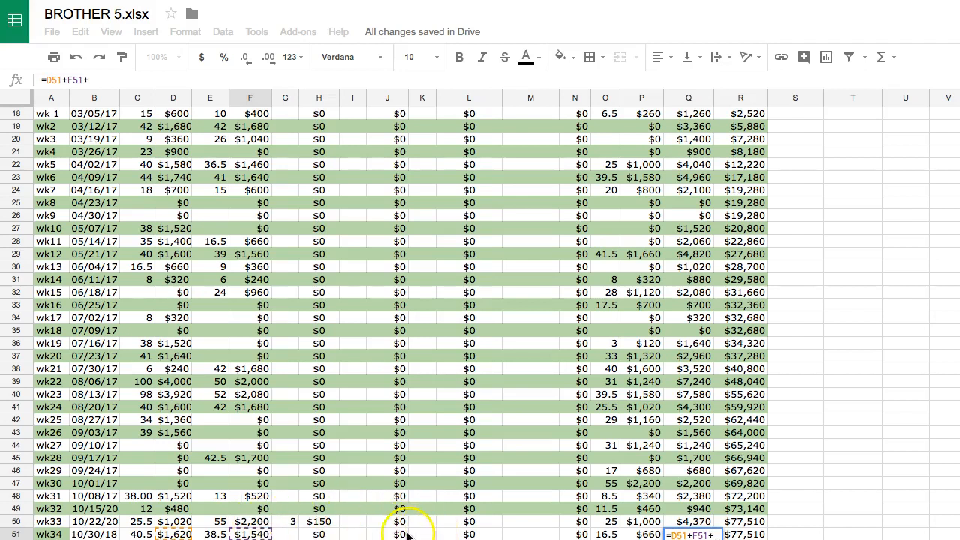
left_click(318, 534)
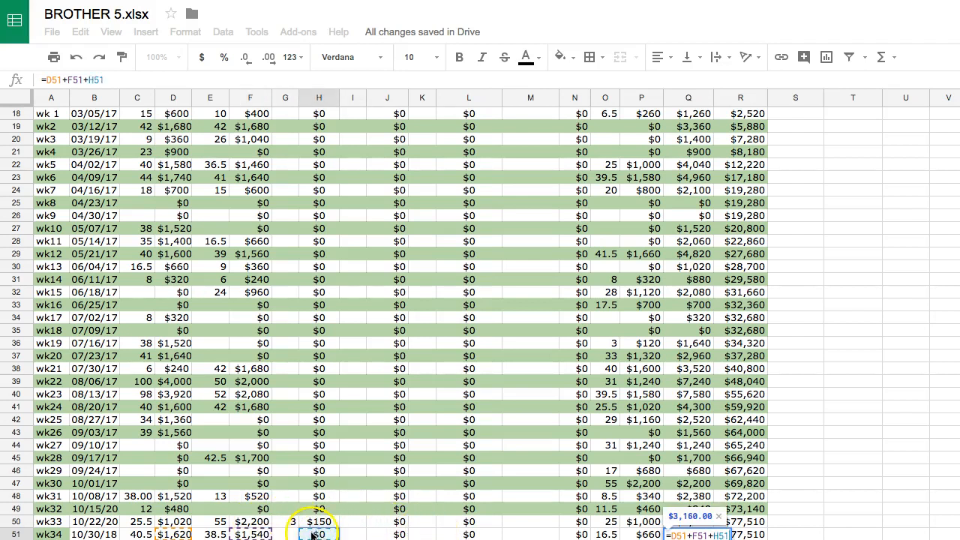
type("+")
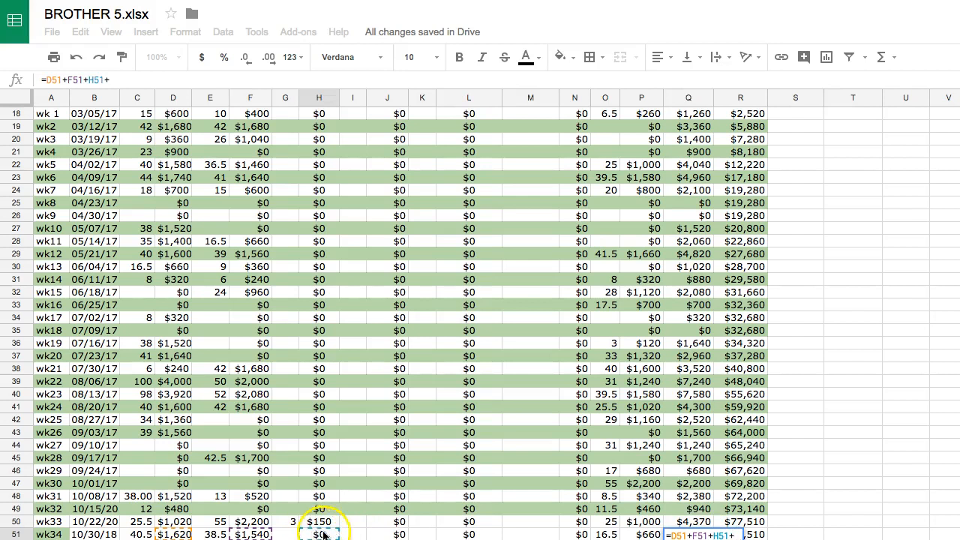
left_click(397, 534)
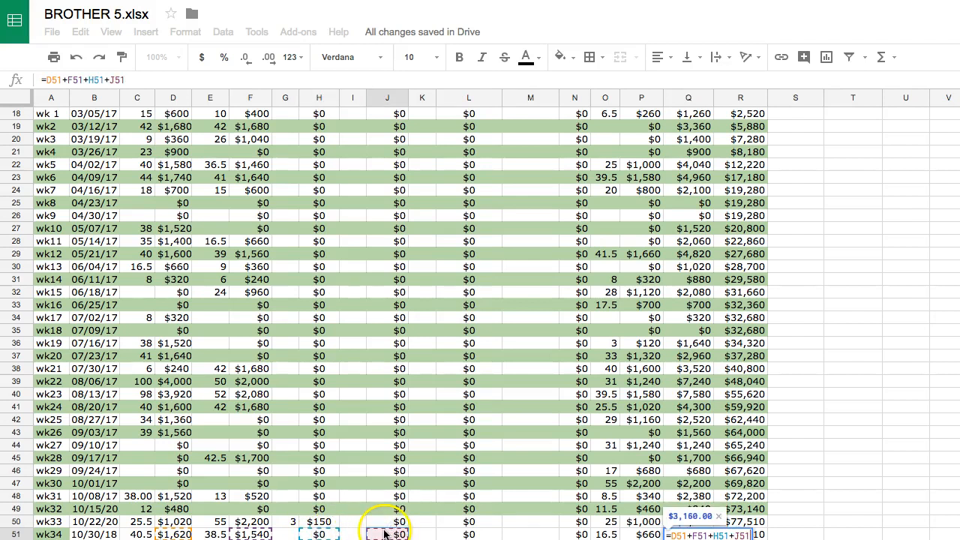
type("+")
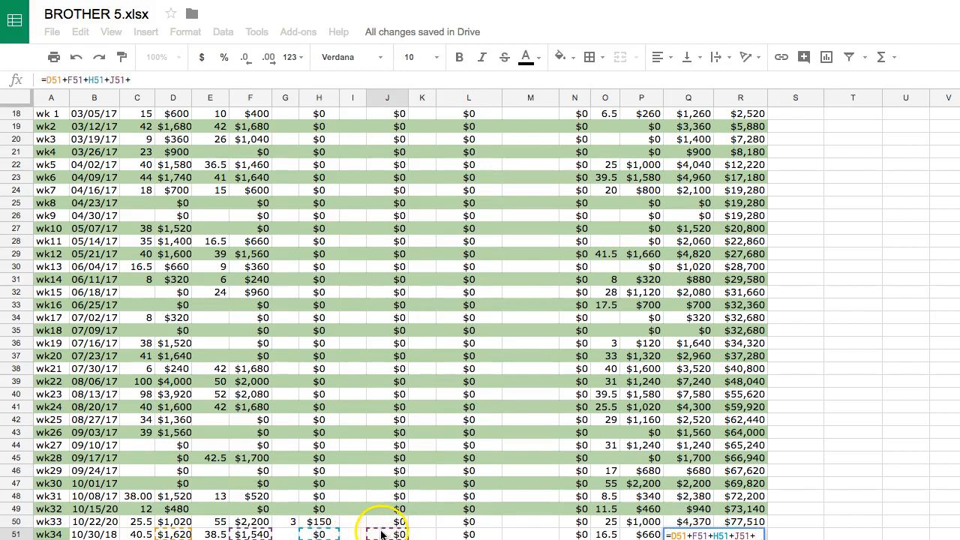
left_click(474, 534)
type("+")
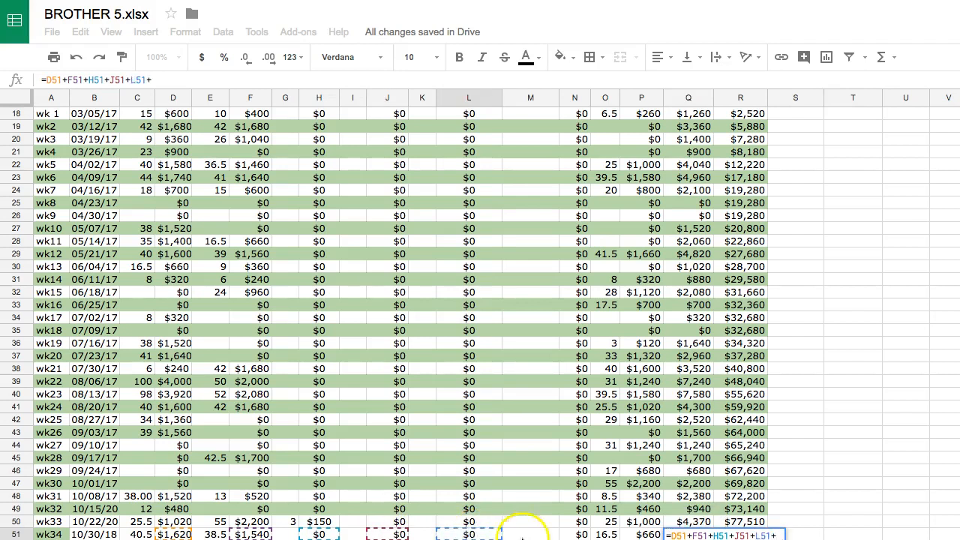
left_click(579, 534)
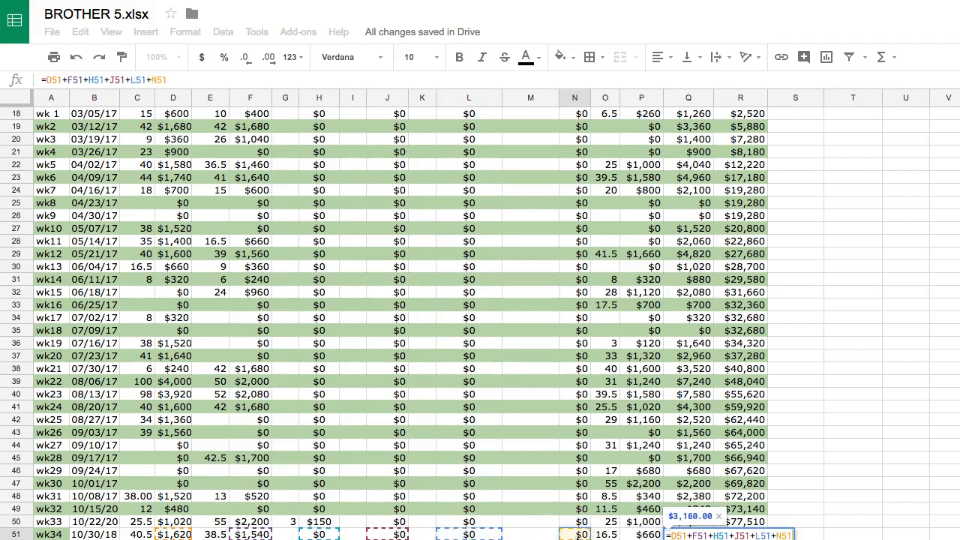
type("+")
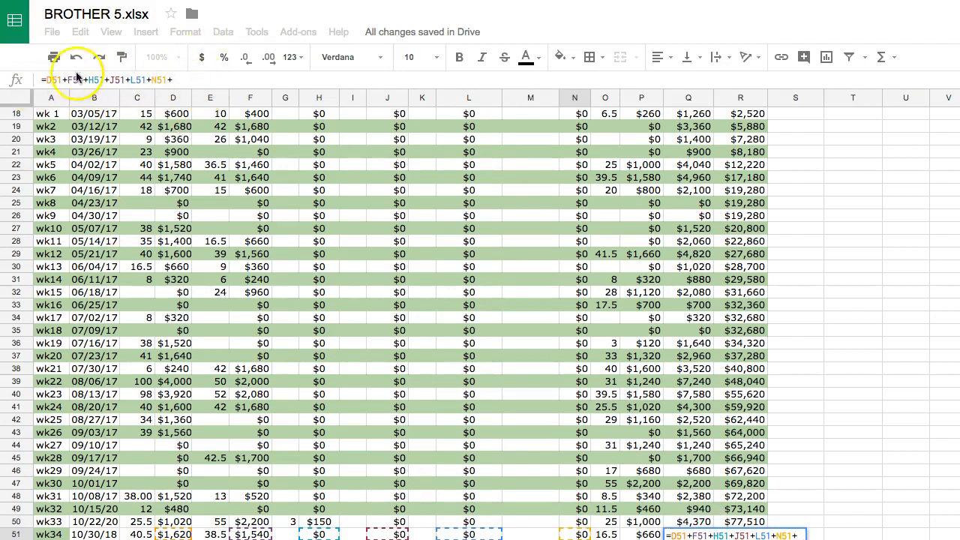
left_click(645, 534)
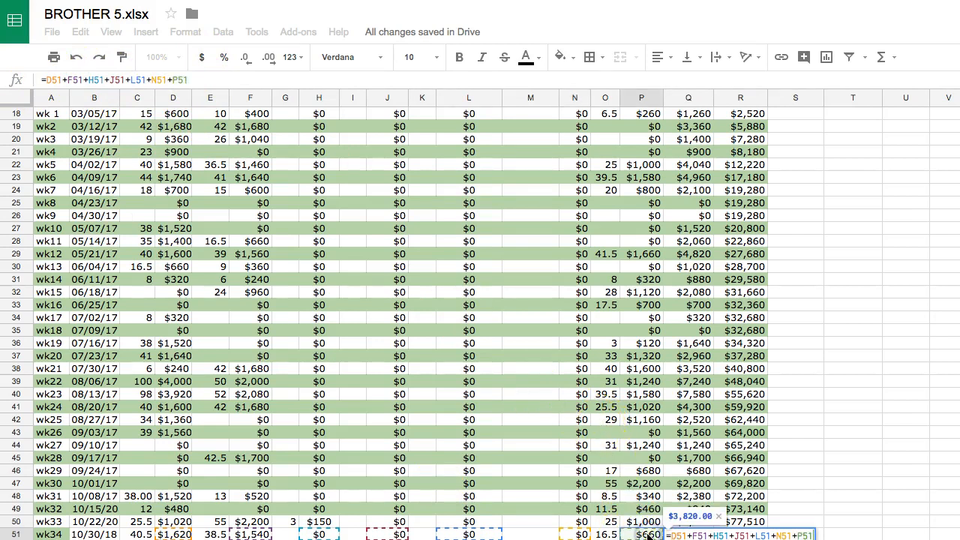
type("+")
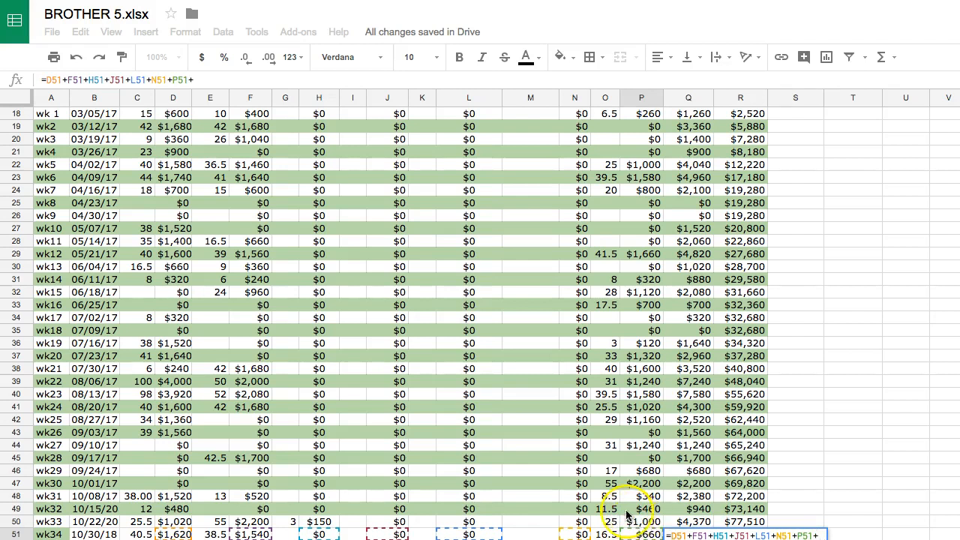
key("BackSpace")
key("Return")
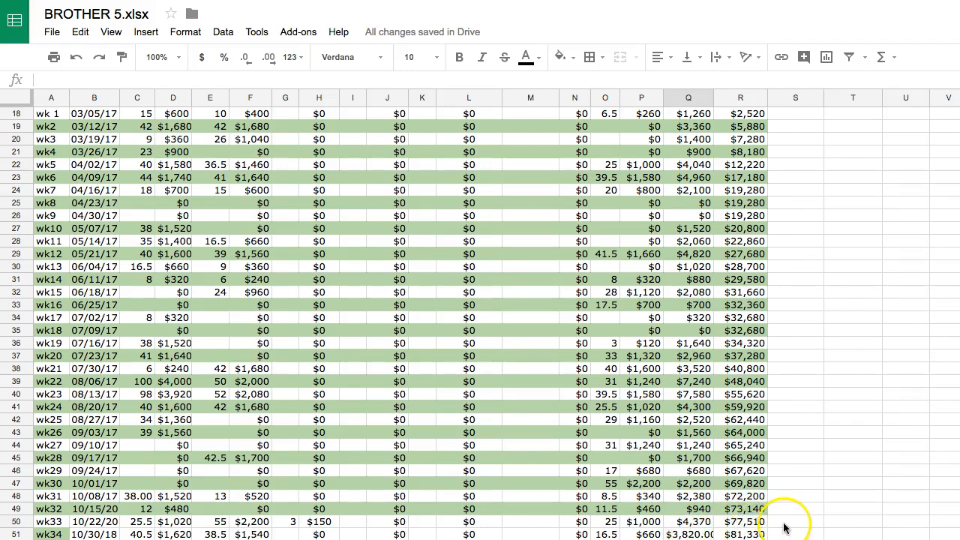
left_click_drag(630, 18, 650, 180)
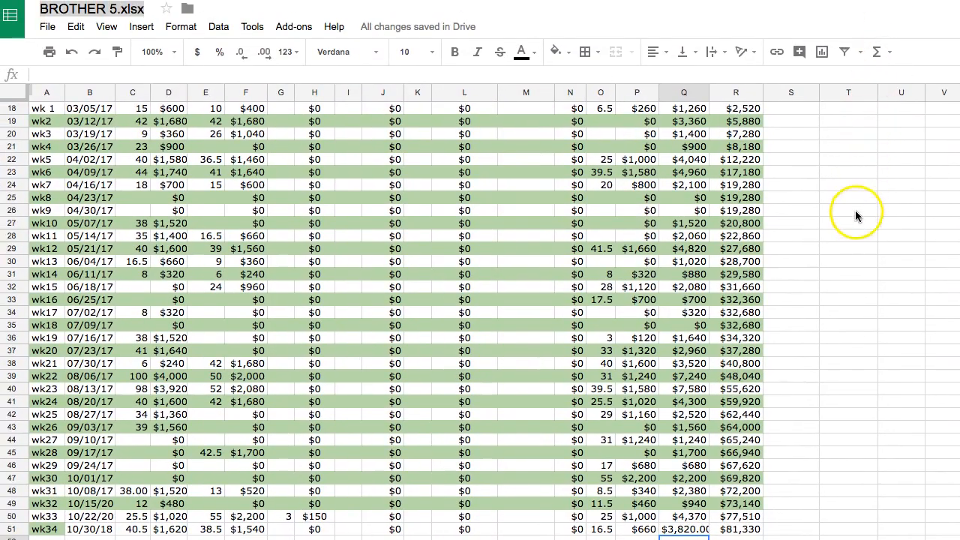
- Change the Total labor formula in G59 to =R51 so it references the wk34 running total
scroll(855, 214, "down", 3)
scroll(853, 220, "down", 2)
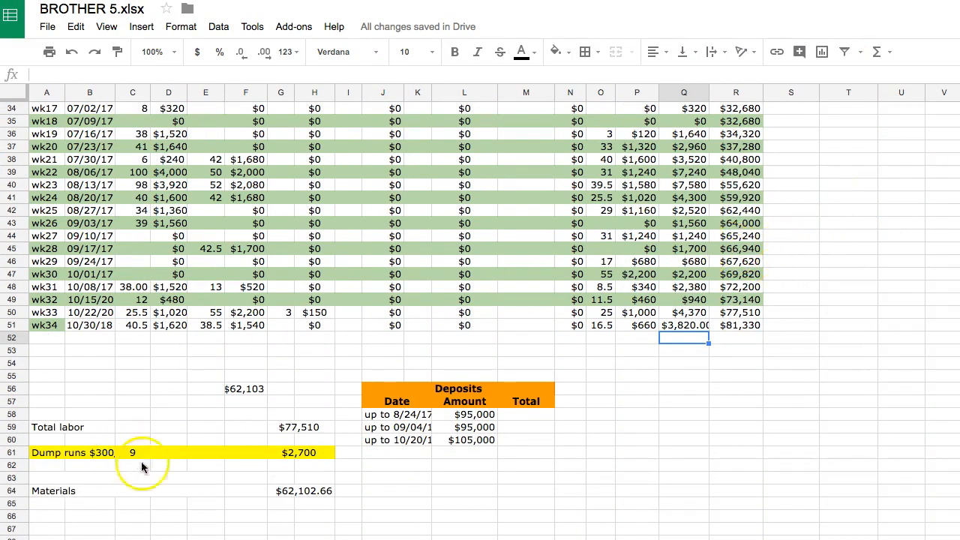
left_click(316, 428)
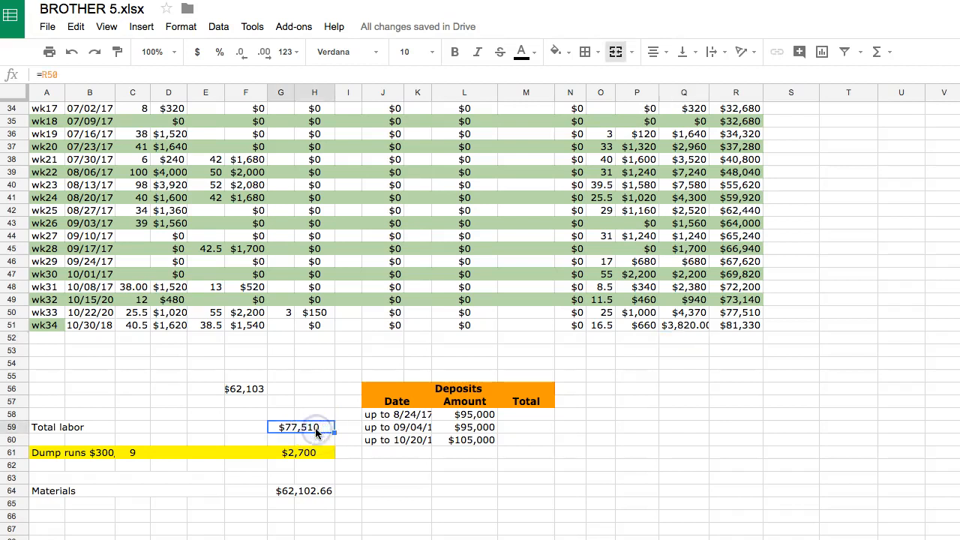
left_click(55, 75)
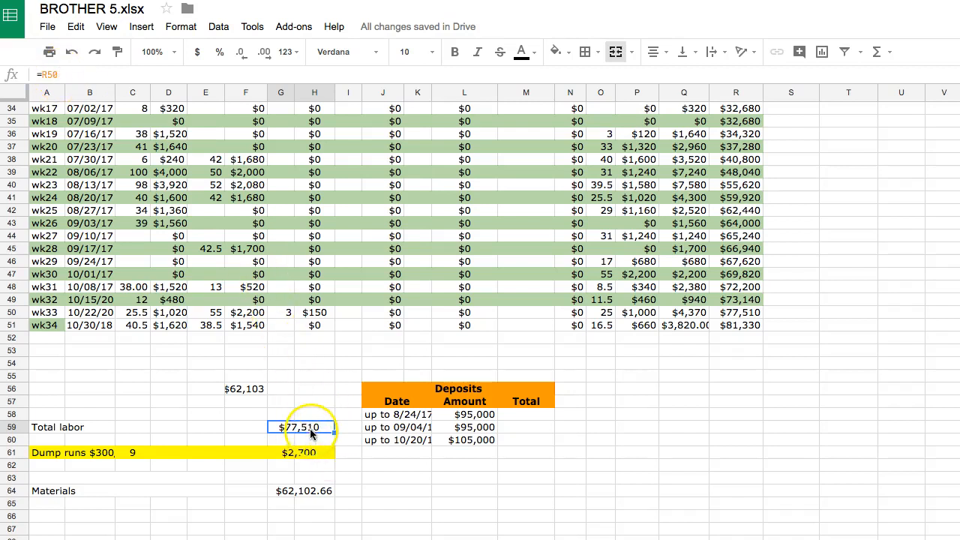
left_click(742, 325)
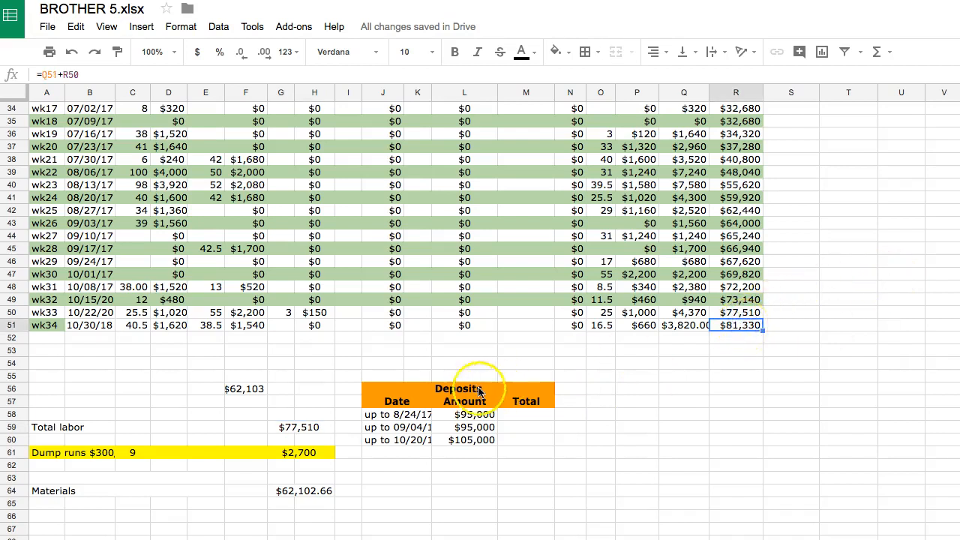
left_click(315, 427)
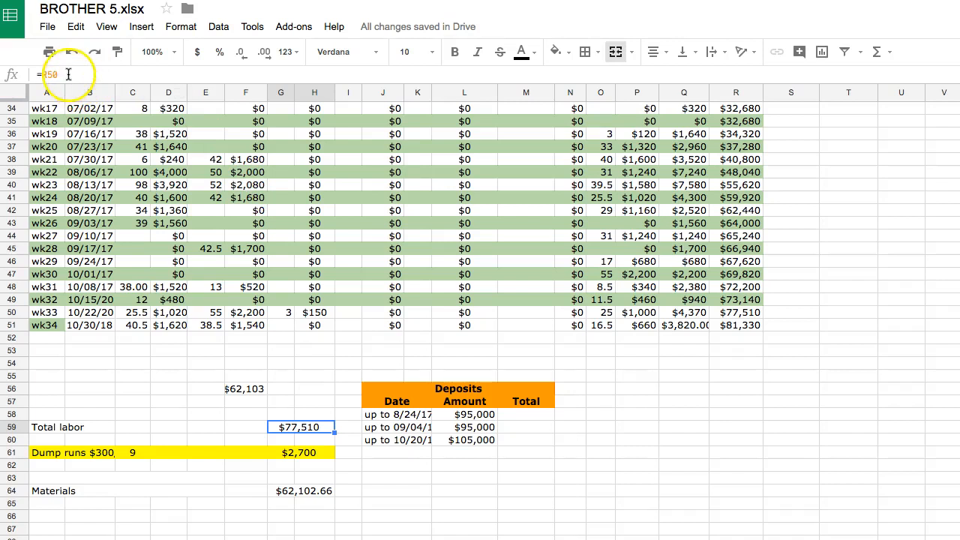
left_click(57, 72)
left_click_drag(53, 73, 52, 74)
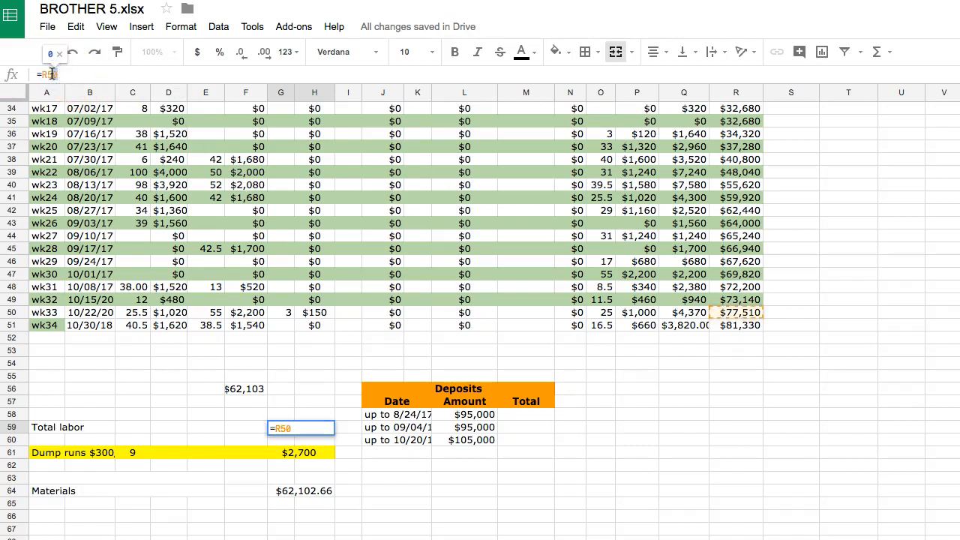
type("1")
key("Return")
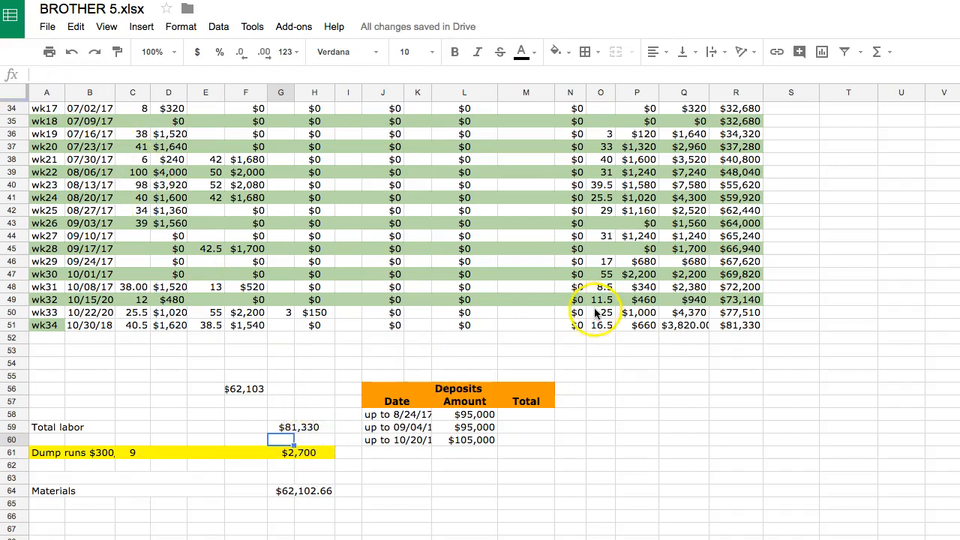
- Clear the hours entry in cell G50 of the wk33 row
left_click(285, 315)
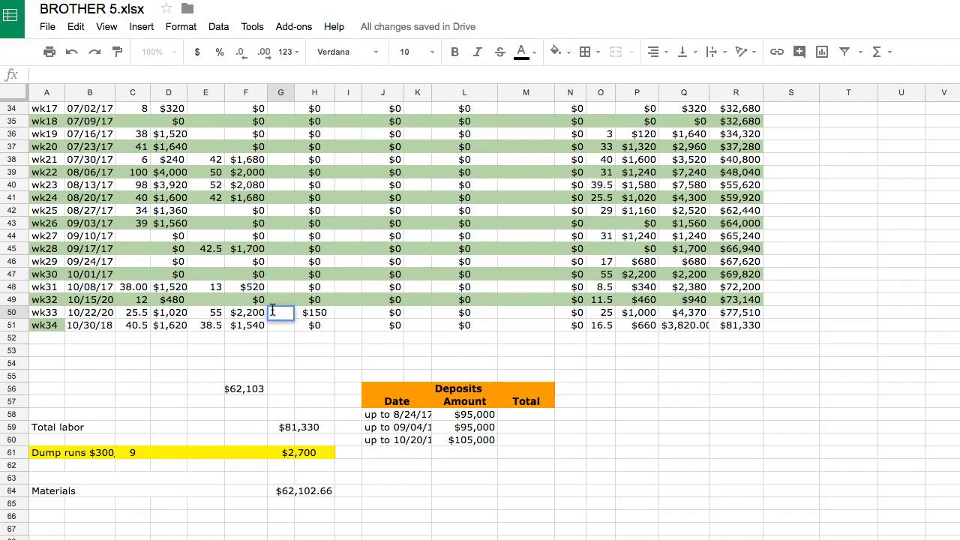
key("Return")
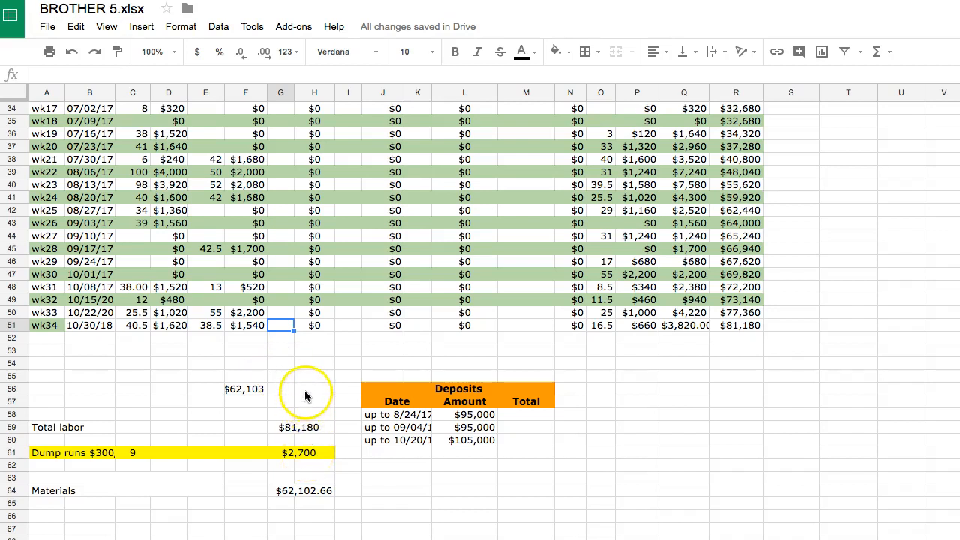
- Examine the formulas behind the Dump runs amount in G61 and the Materials amount in G64
left_click(300, 453)
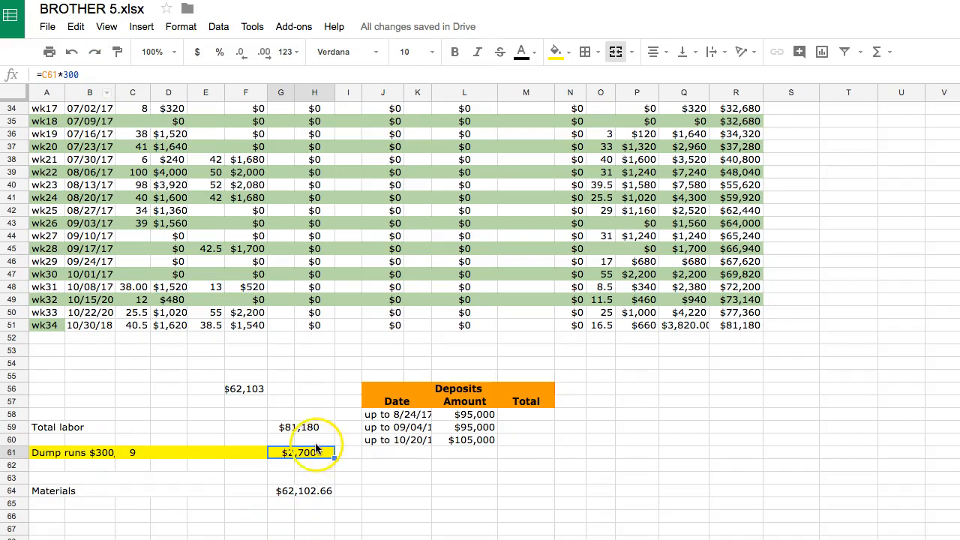
left_click(324, 492)
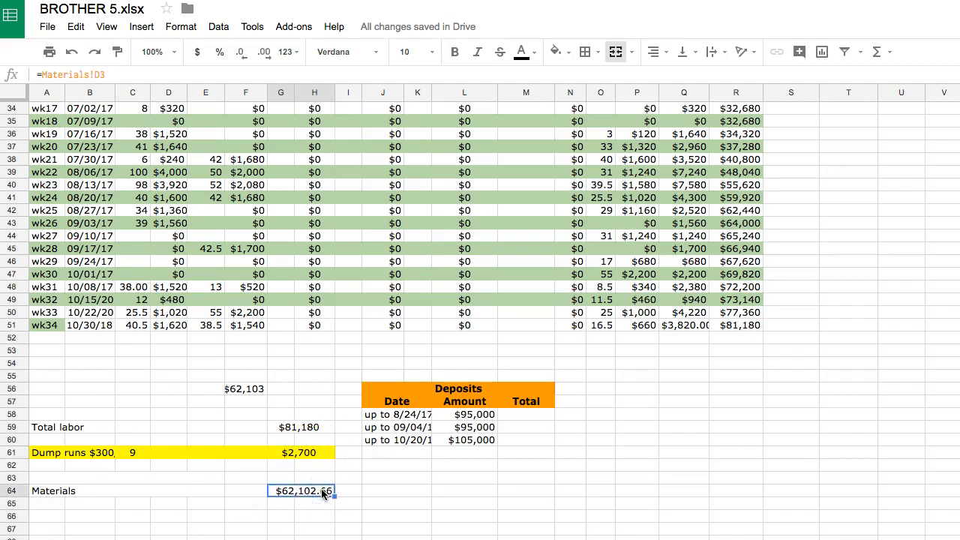
left_click(45, 73)
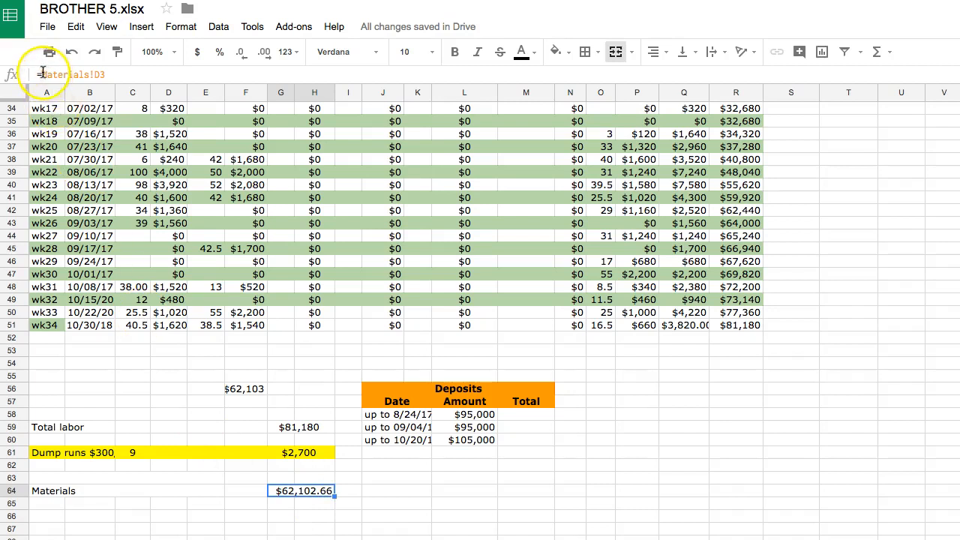